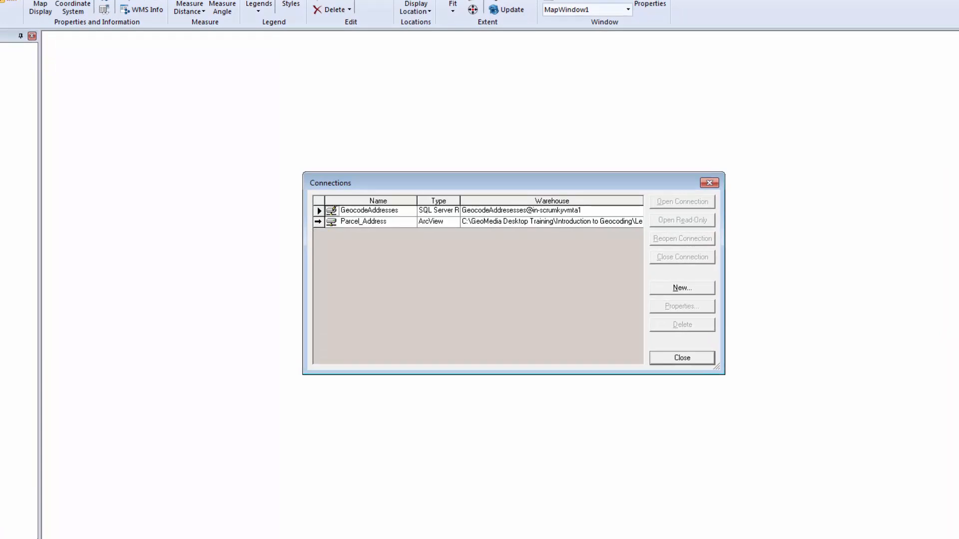
- Check the Parcel_Address and GeocodeAddresses warehouse connections and close the connections list
click(317, 222)
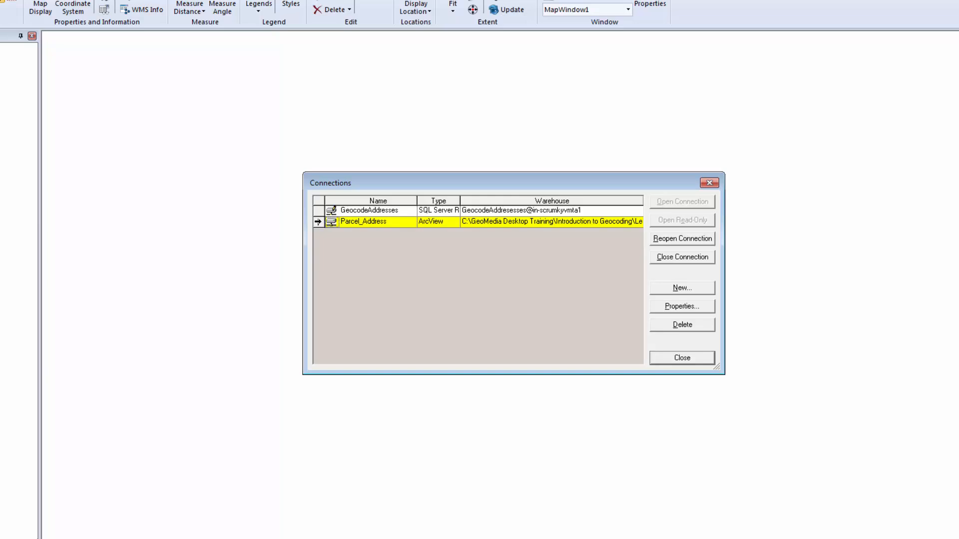
click(318, 210)
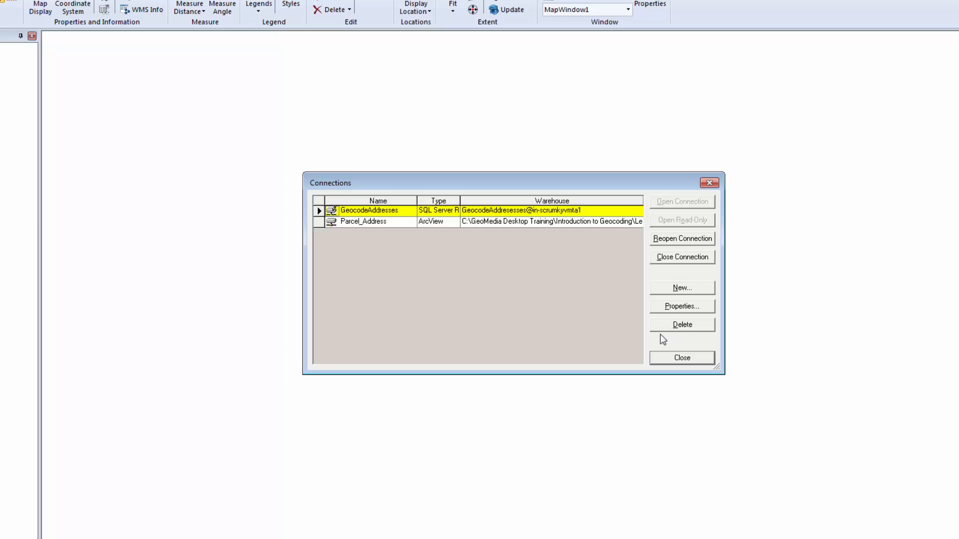
click(657, 359)
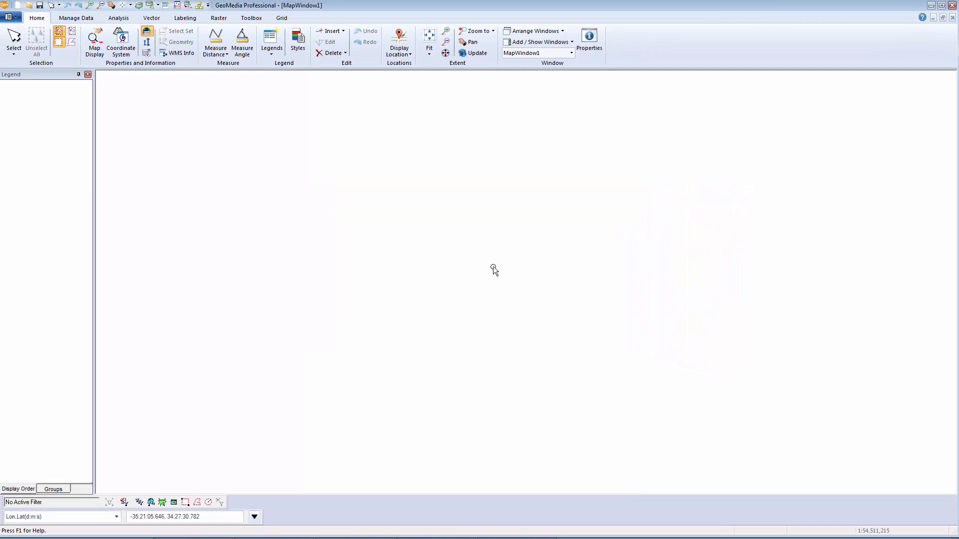
- Add the parcel_address feature class from the Parcel_Address connection to the map legend
right_click(66, 127)
click(108, 314)
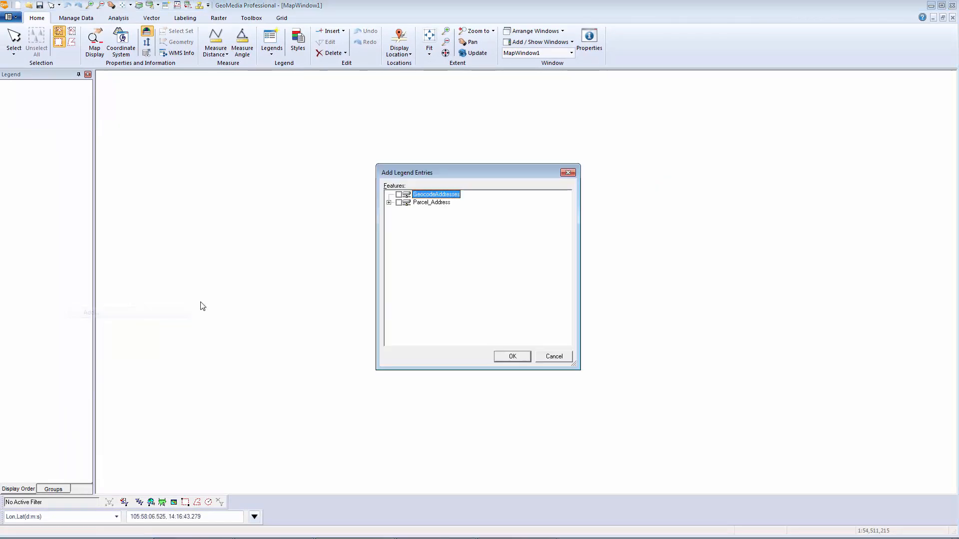
click(389, 203)
click(410, 210)
click(512, 357)
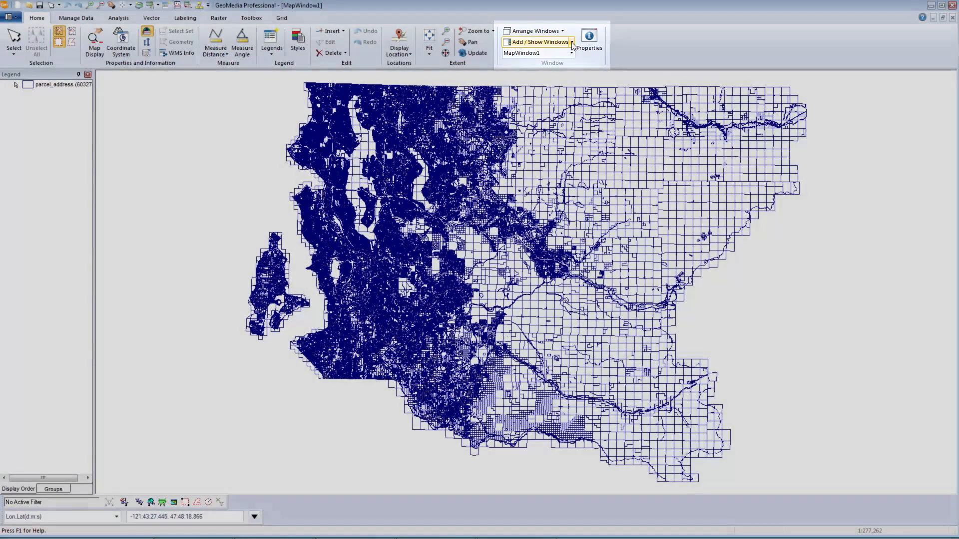
- Open a new data window named DataWindow1 showing the ParcelAddressesData table from the GeocodeAddresses connection
click(572, 42)
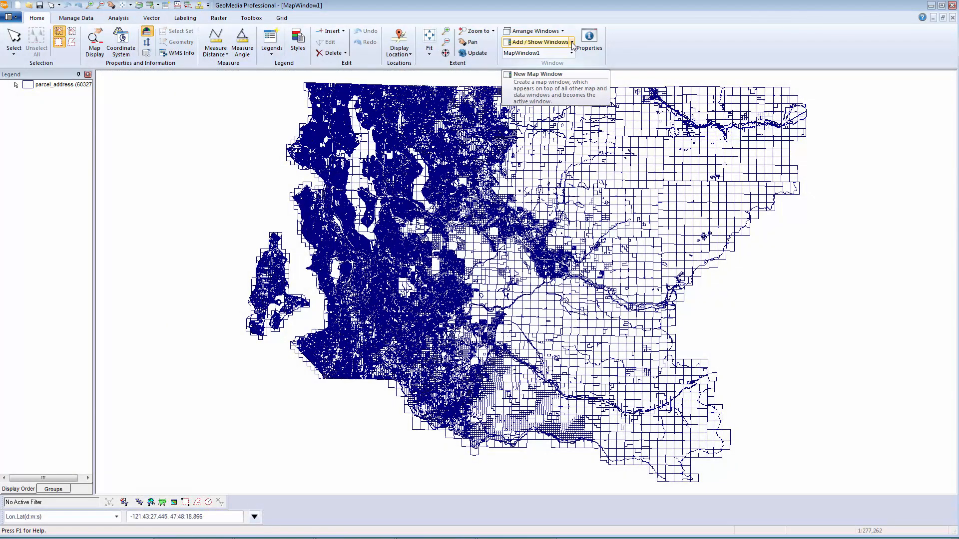
click(573, 43)
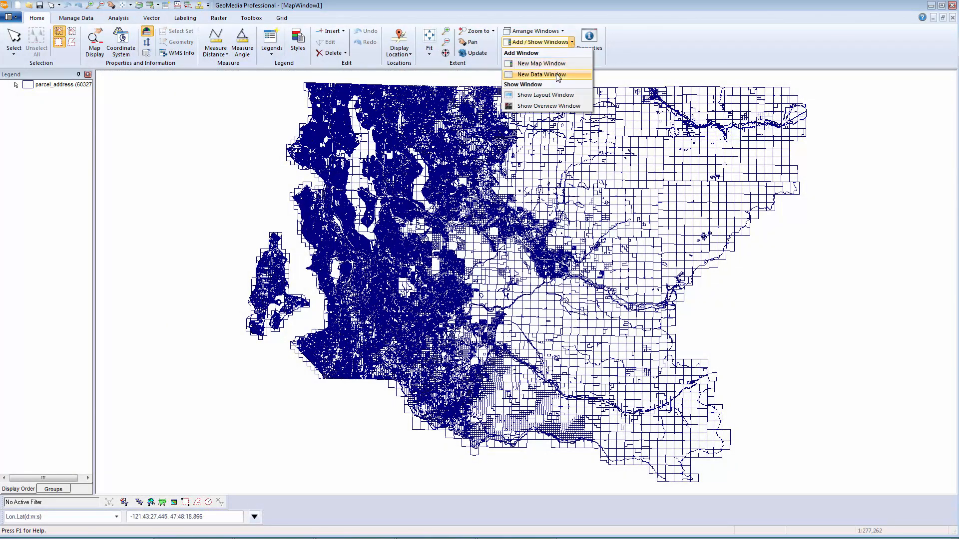
click(558, 75)
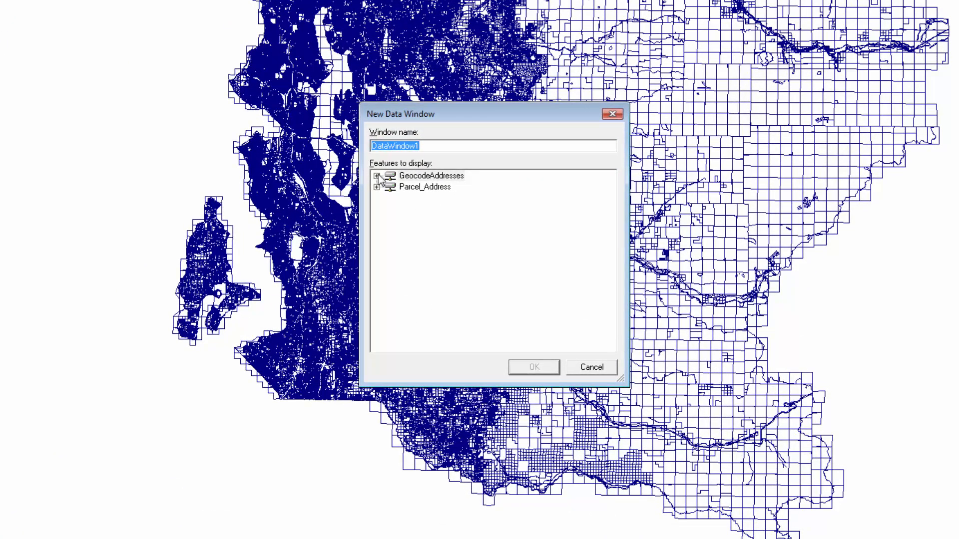
click(377, 176)
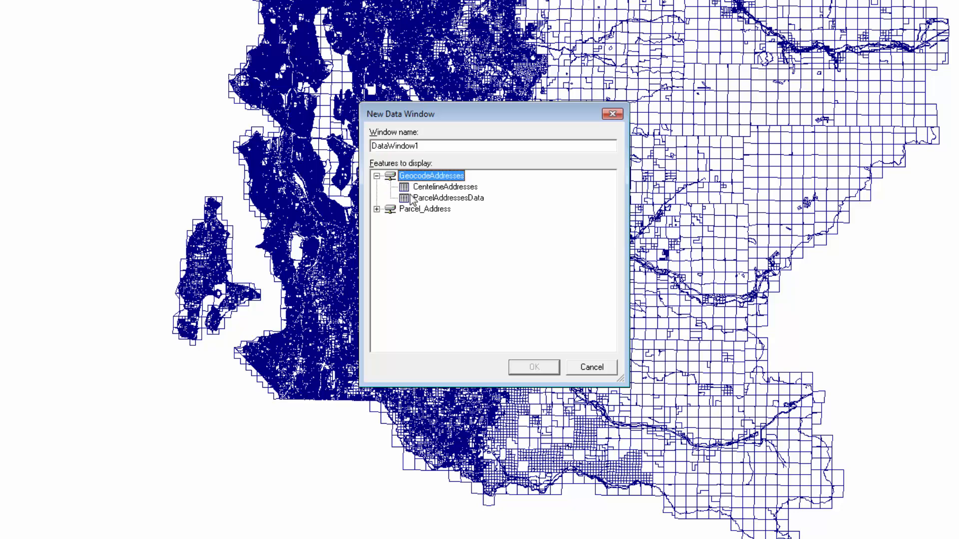
click(437, 199)
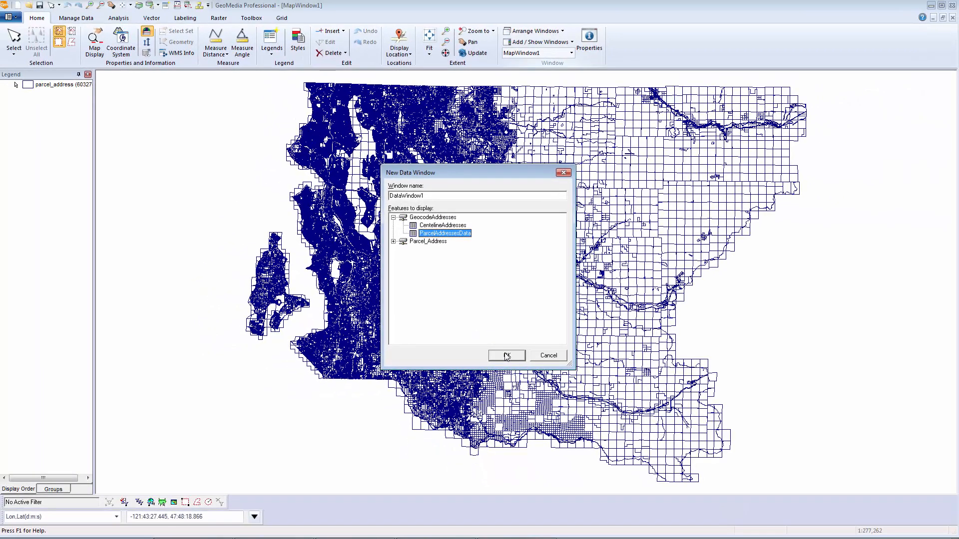
click(507, 357)
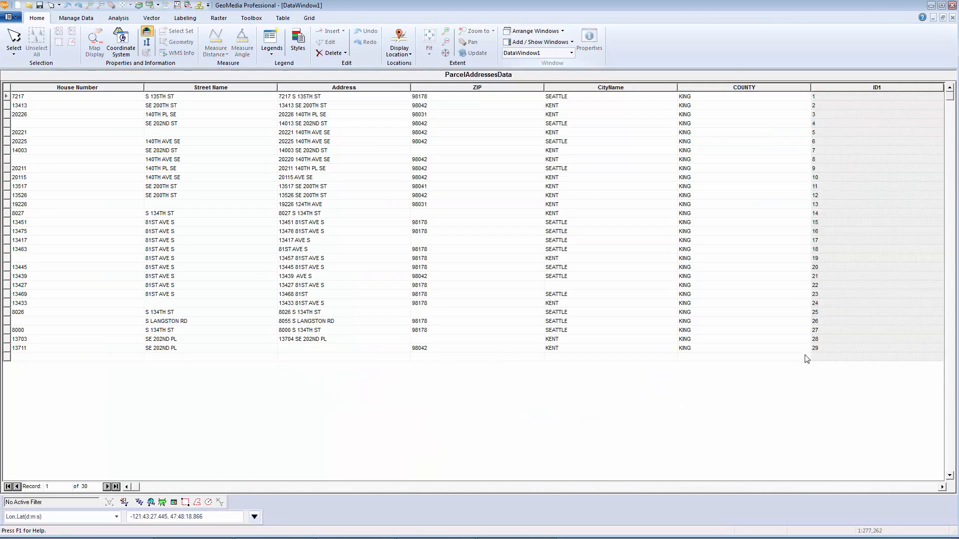
- Examine the ID1, House Number, Street Name, Address, ZIP, CityName and COUNTY columns of ParcelAddressesData, and close the data window
click(813, 349)
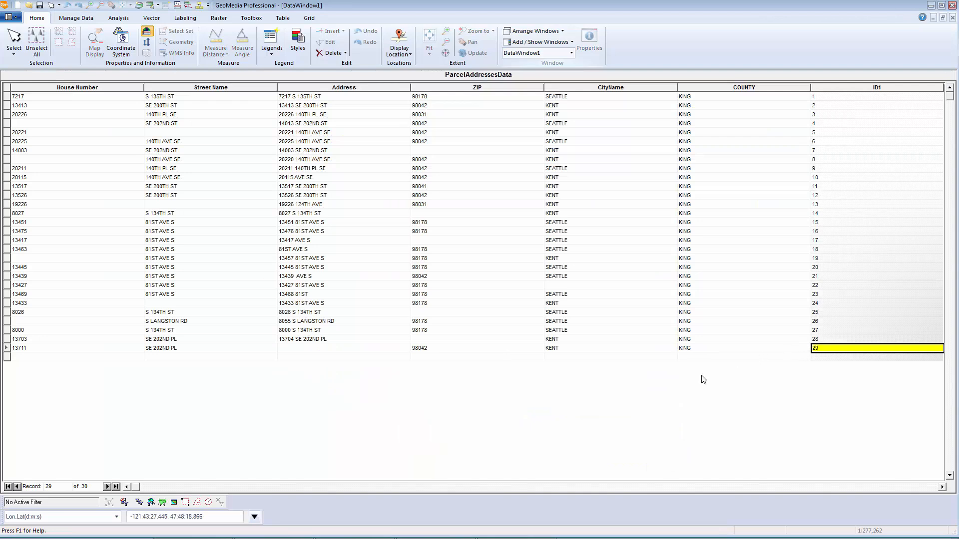
click(104, 89)
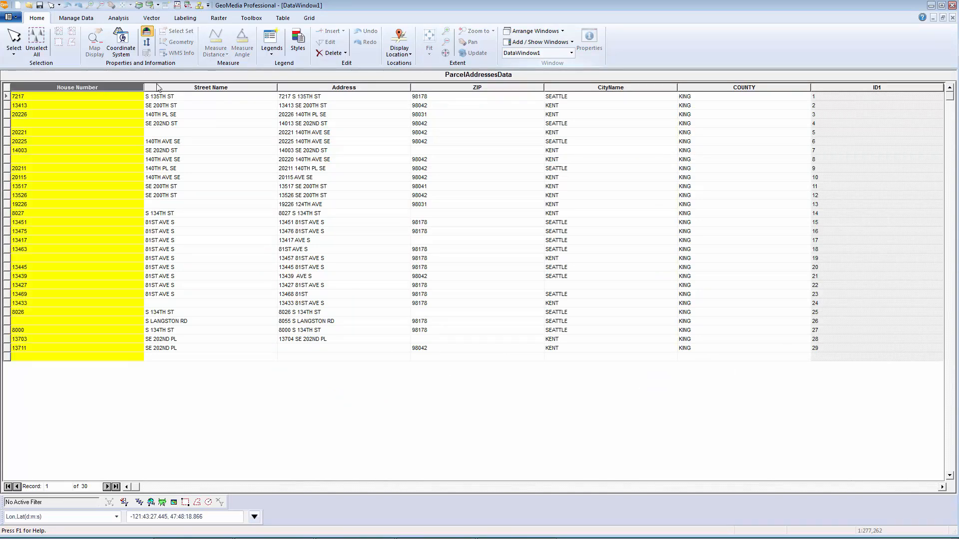
click(199, 87)
click(335, 87)
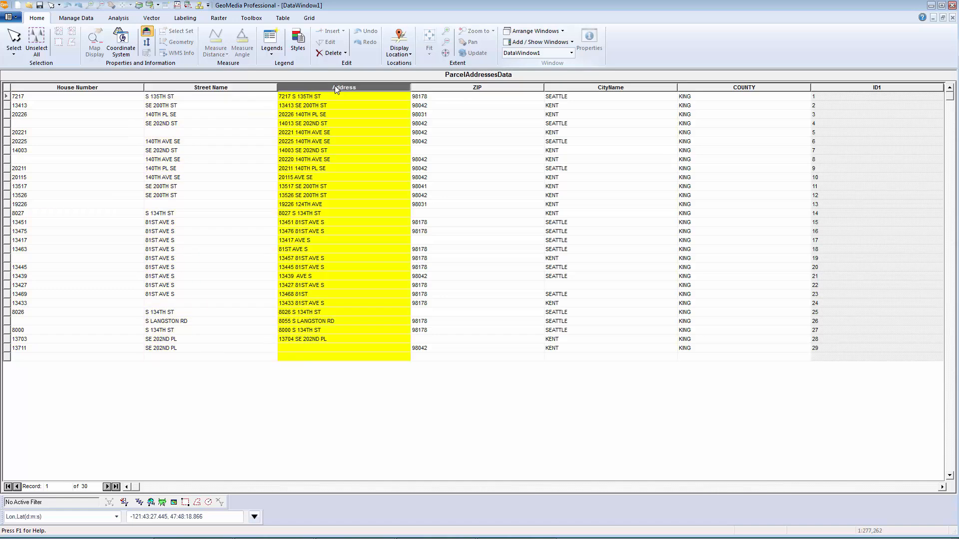
click(468, 88)
click(600, 91)
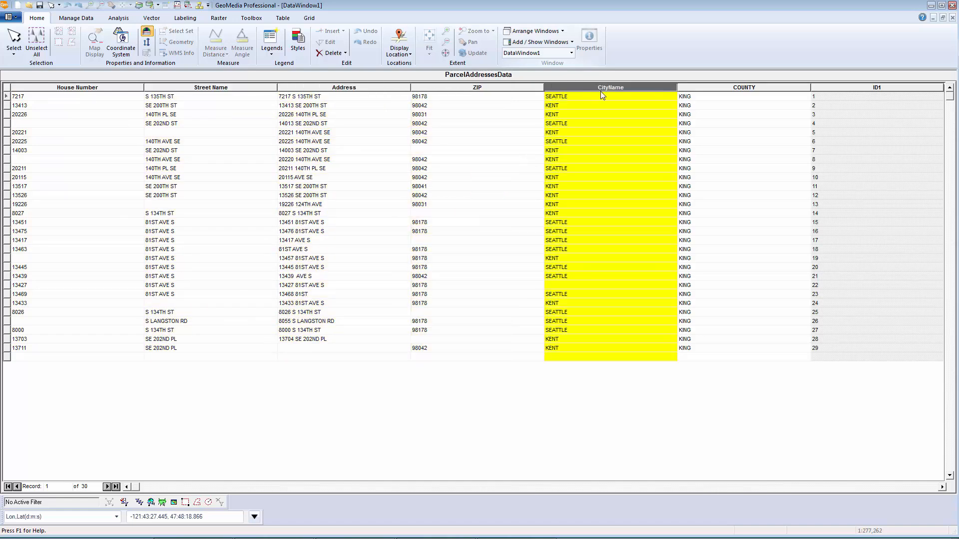
click(718, 93)
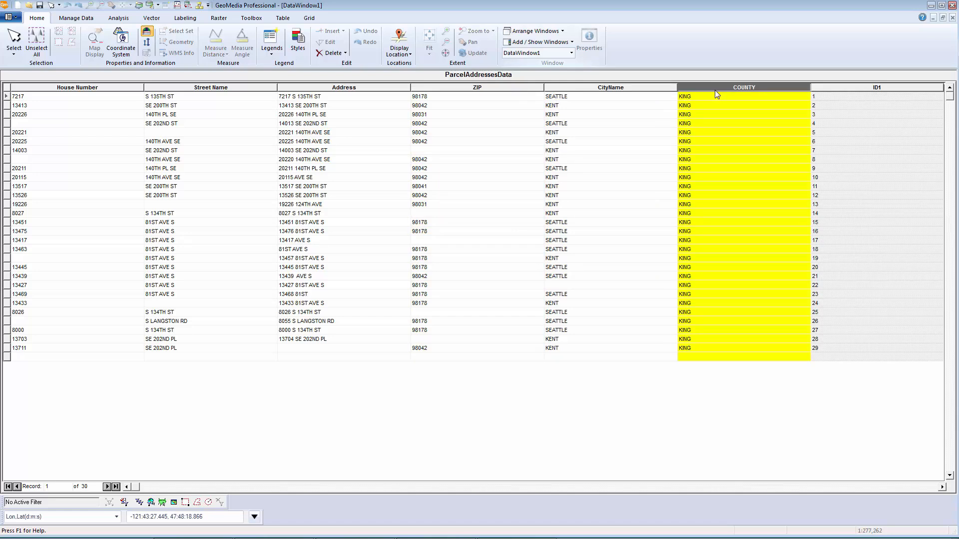
click(953, 18)
- Start the Geocode Addresses command and choose ParcelAddressesData from the GeocodeAddresses connection as the table to geocode
click(118, 18)
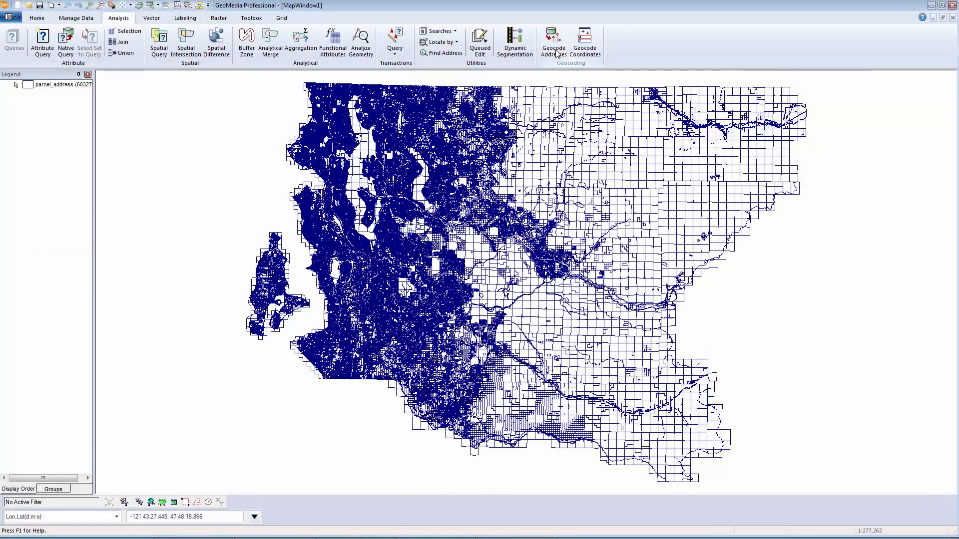
click(555, 50)
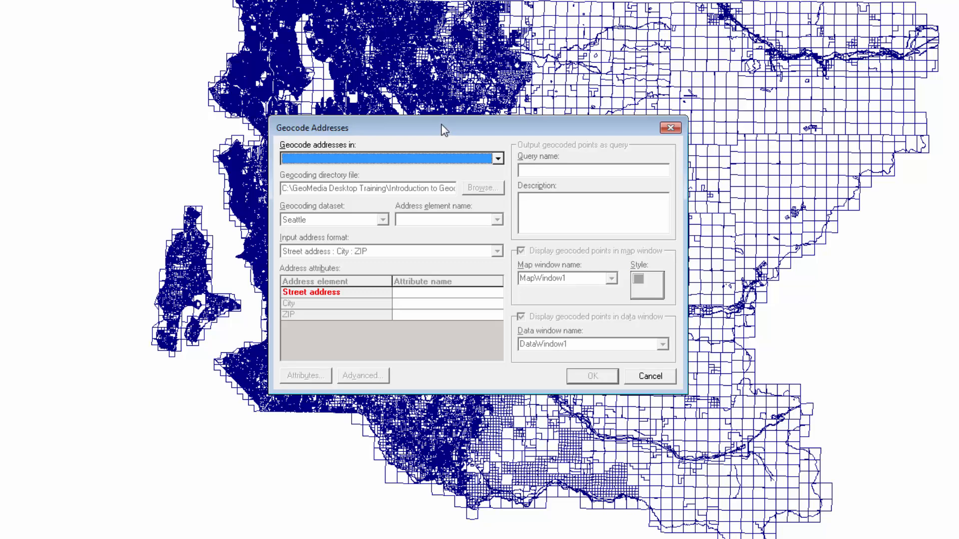
click(430, 160)
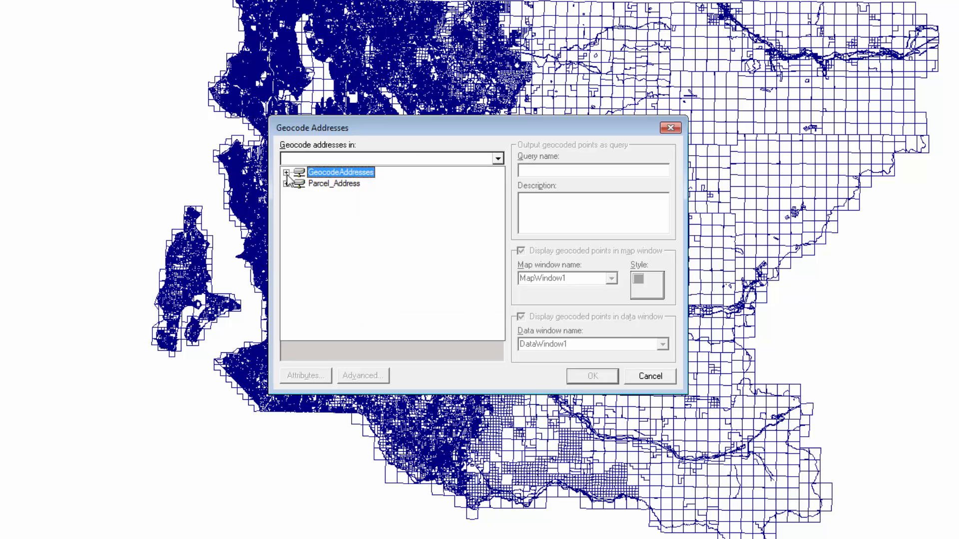
click(286, 172)
click(348, 195)
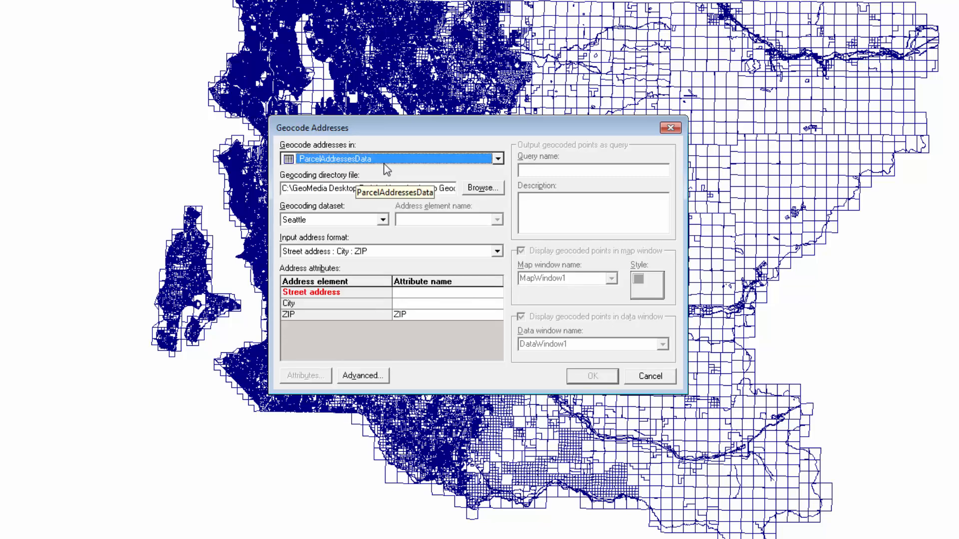
- Load Parcel_Address_RooftopGeocodingDirectory.xml from the Lesson2 folder as the geocoding directory file and check its path
click(492, 190)
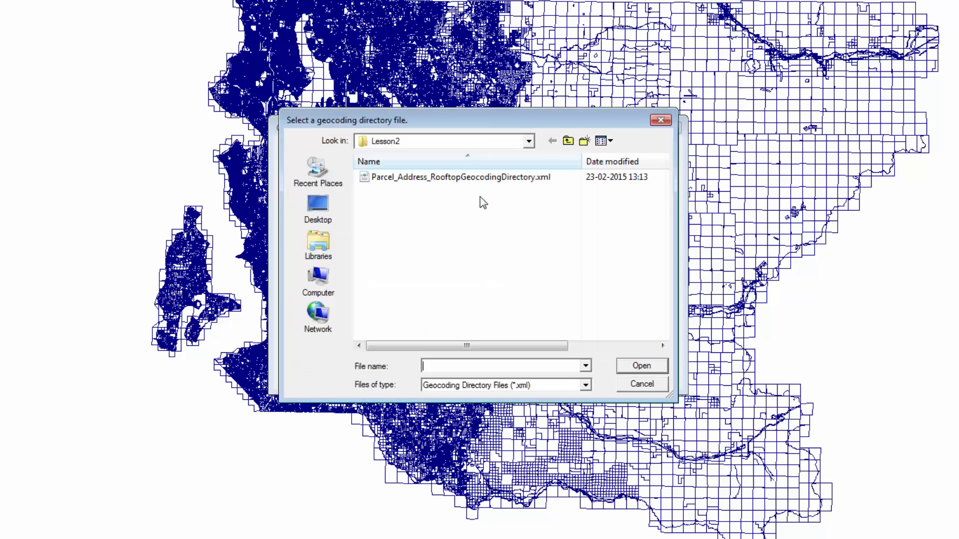
click(430, 179)
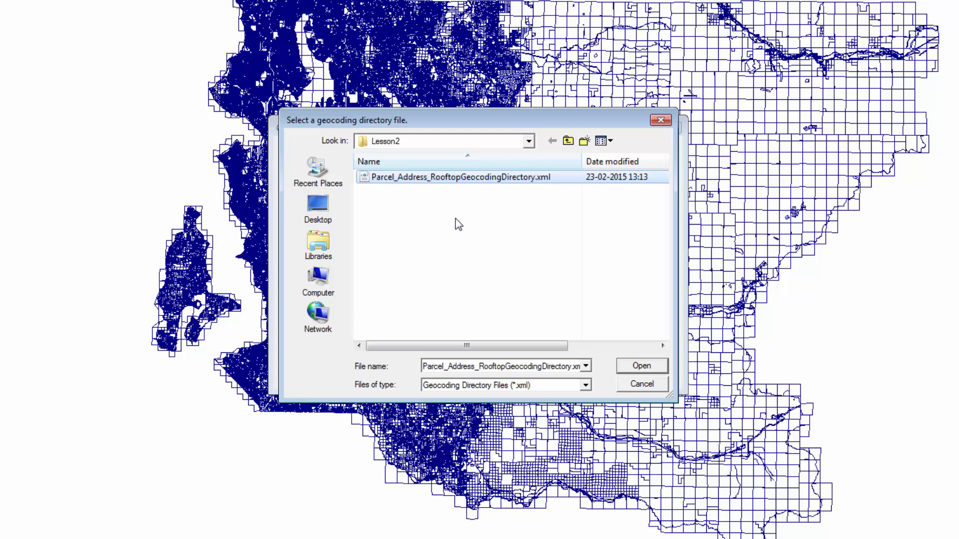
click(638, 368)
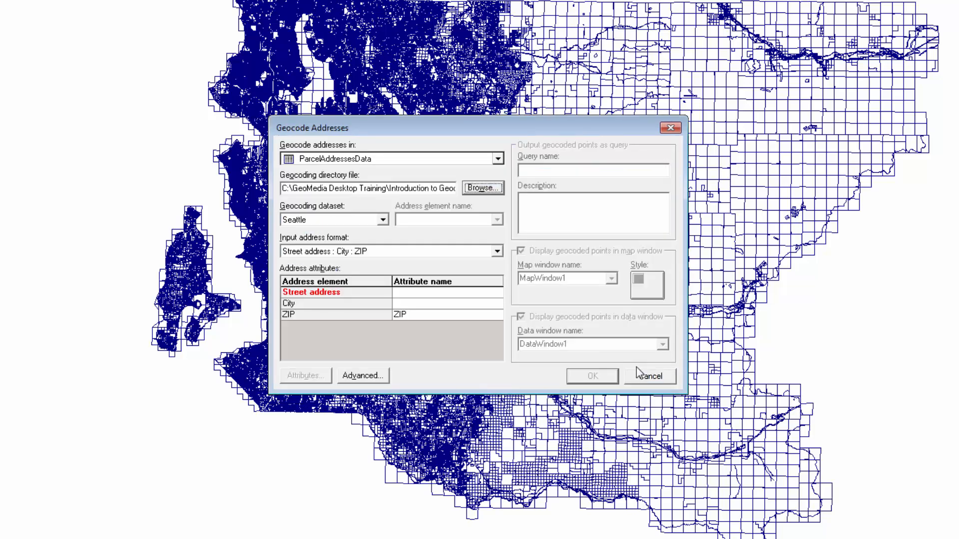
drag(428, 190, 466, 193)
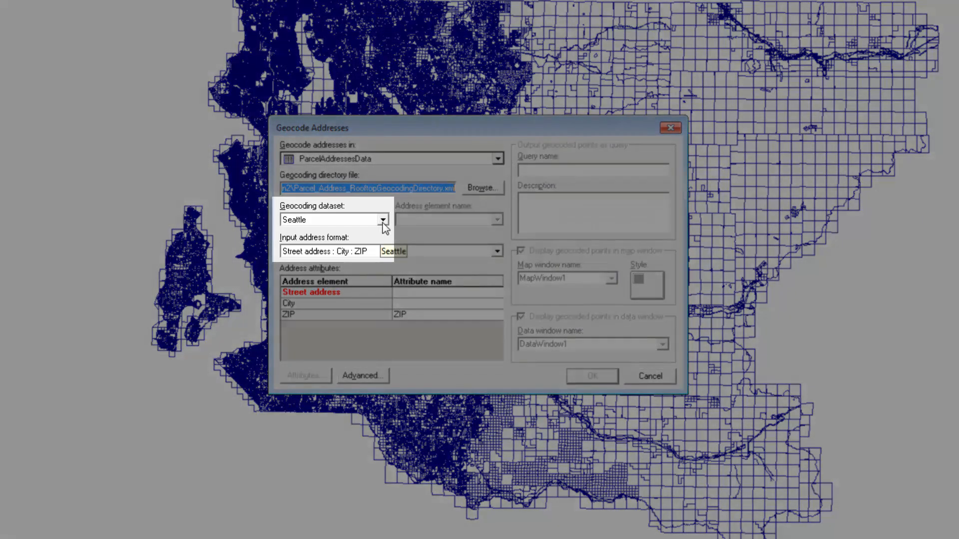
- Set the geocoding dataset to <By address element> with City as the element, keeping the Street address : City : ZIP input format
click(383, 221)
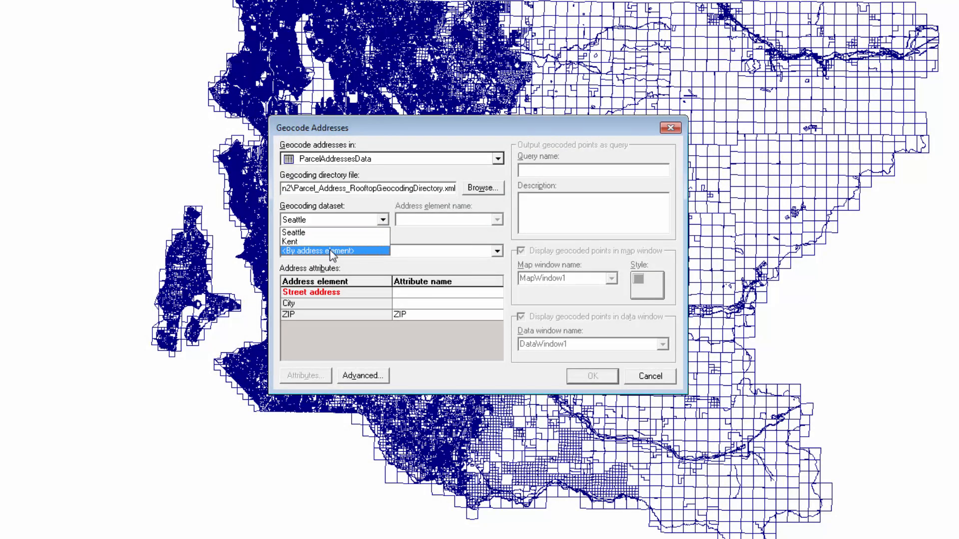
click(329, 250)
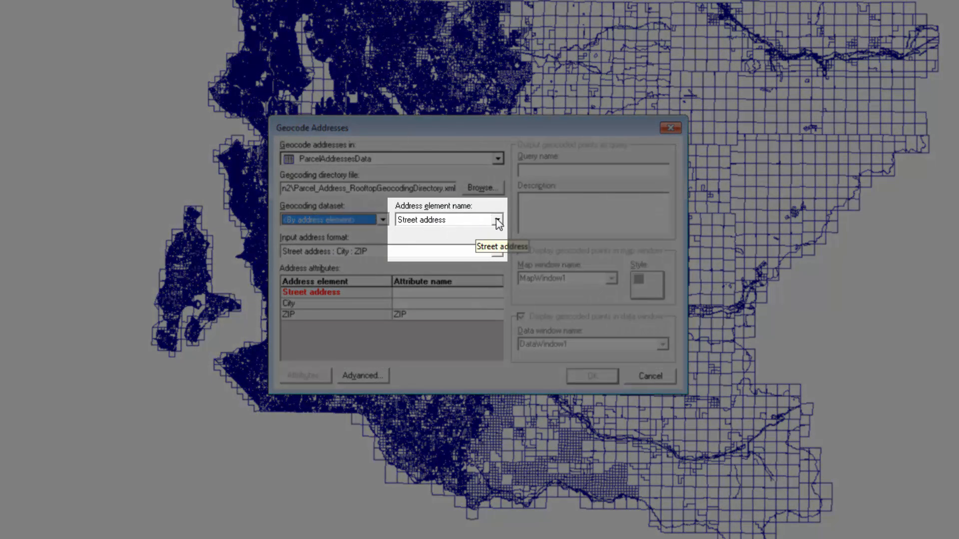
click(498, 223)
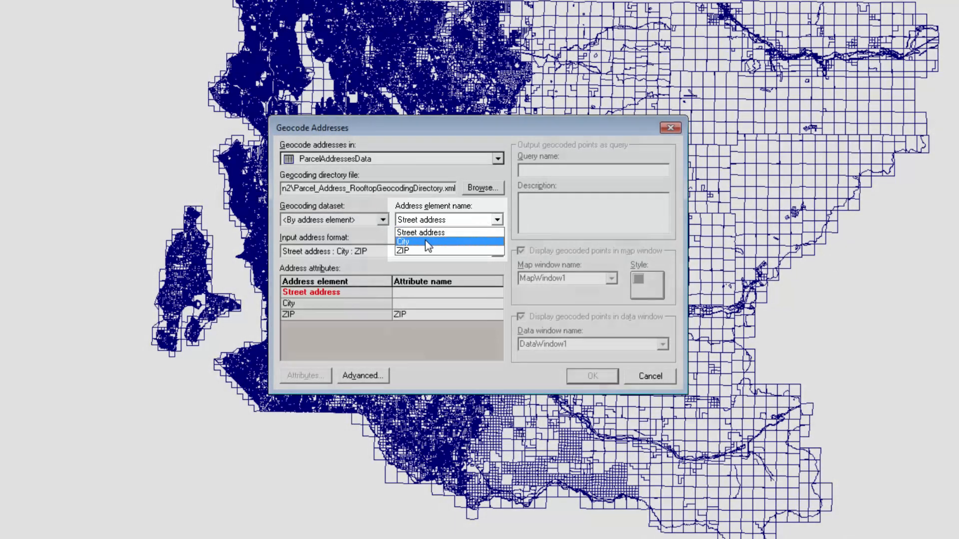
click(425, 238)
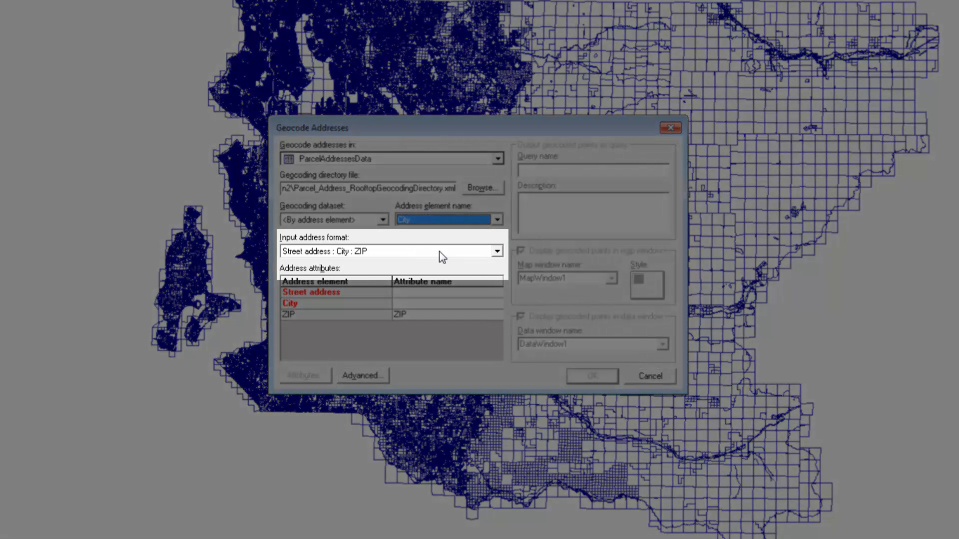
click(438, 251)
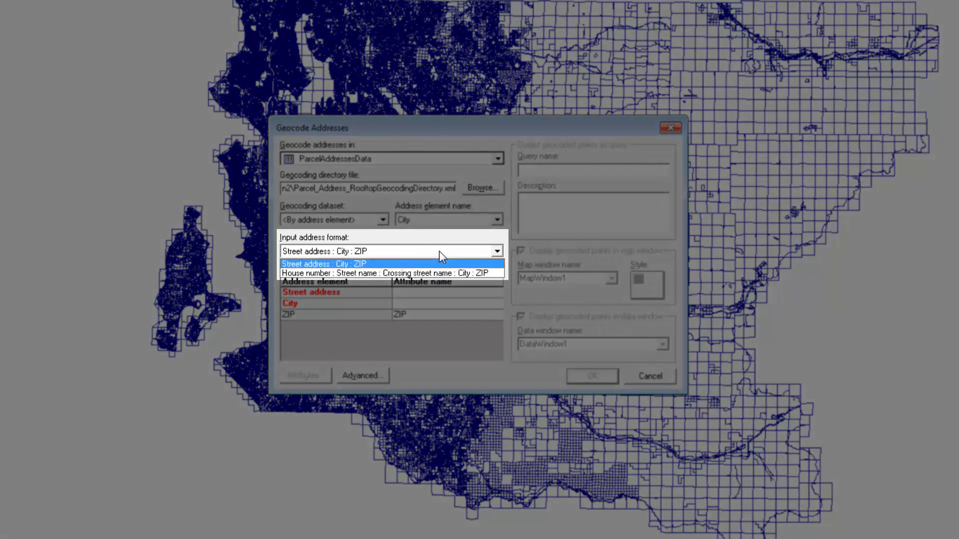
click(439, 251)
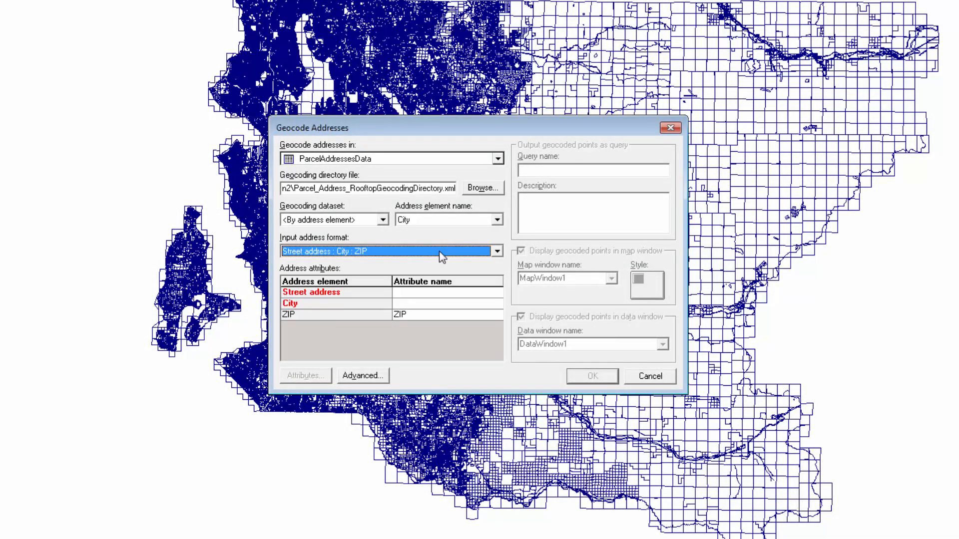
- Map the Street address element to the Address attribute and the City element to the CityName attribute
click(414, 296)
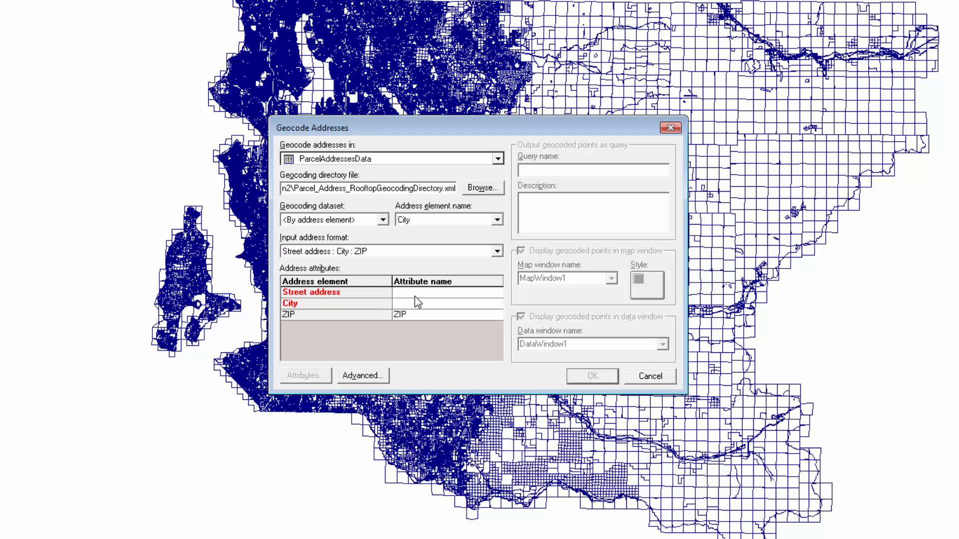
click(415, 295)
click(497, 292)
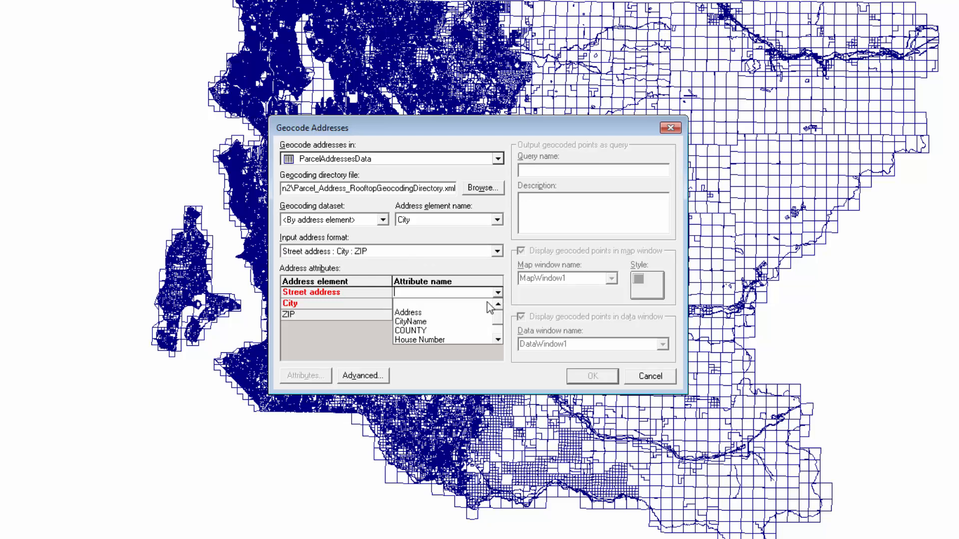
click(408, 313)
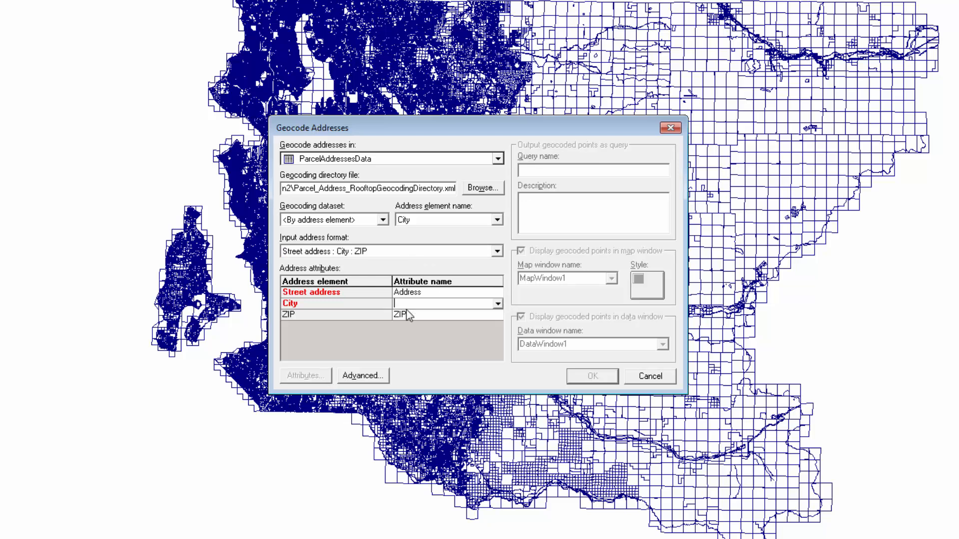
click(497, 304)
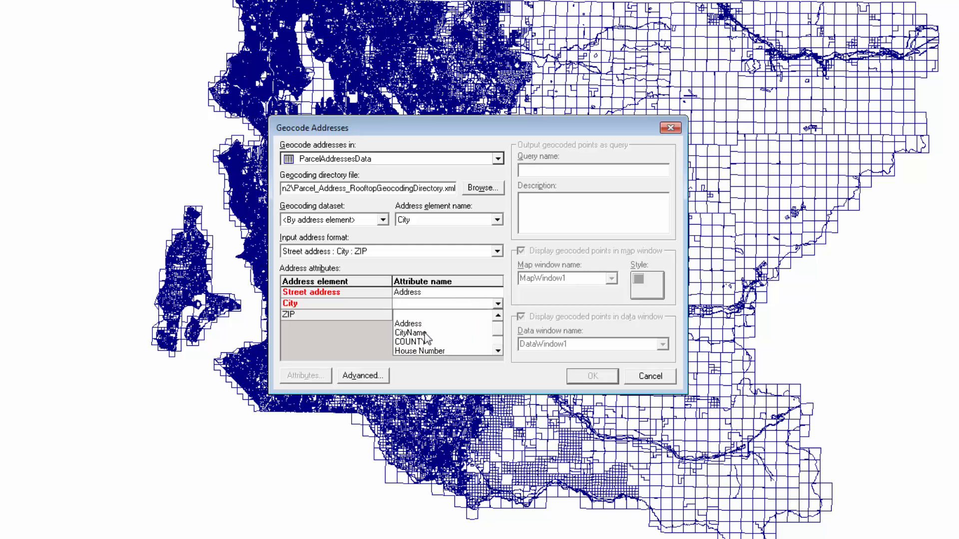
click(425, 332)
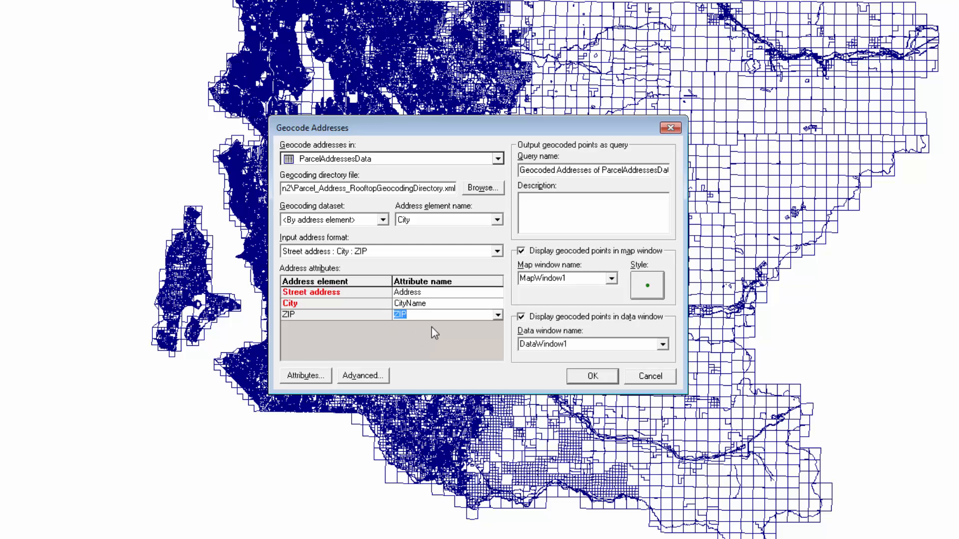
- Review the advanced minimum match score and offset distance settings for the geocoding and accept them
click(361, 378)
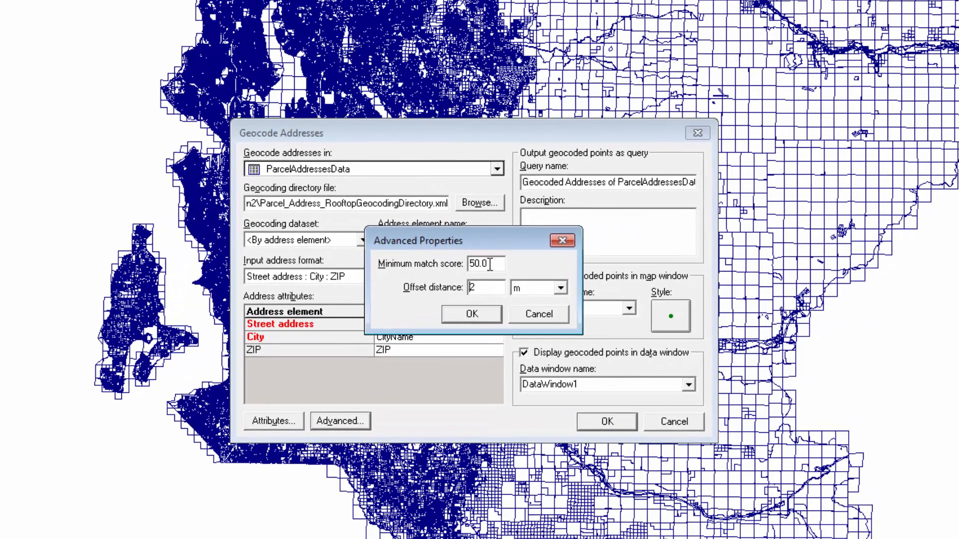
drag(489, 264, 467, 264)
click(475, 313)
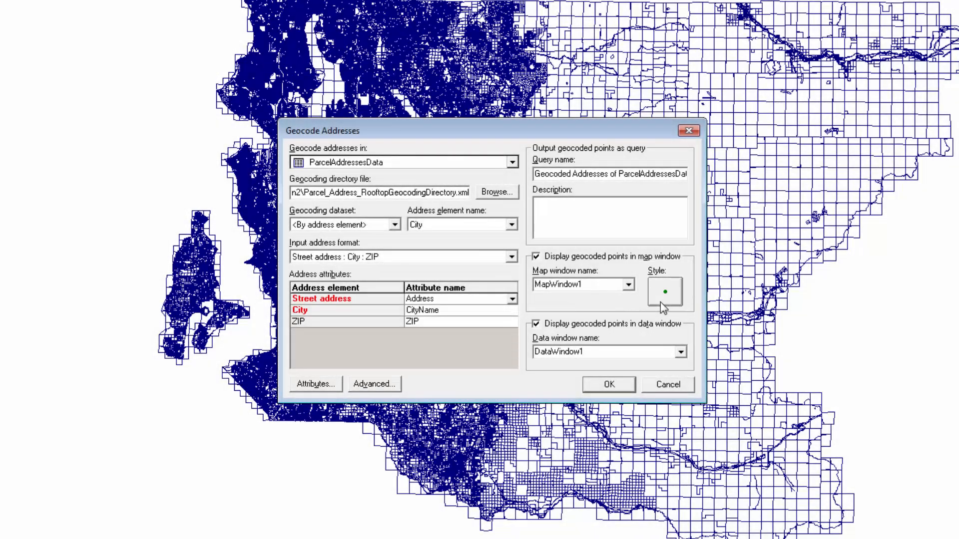
- Change the map symbol of the geocoded points to the predefined Star Filled symbol
click(660, 302)
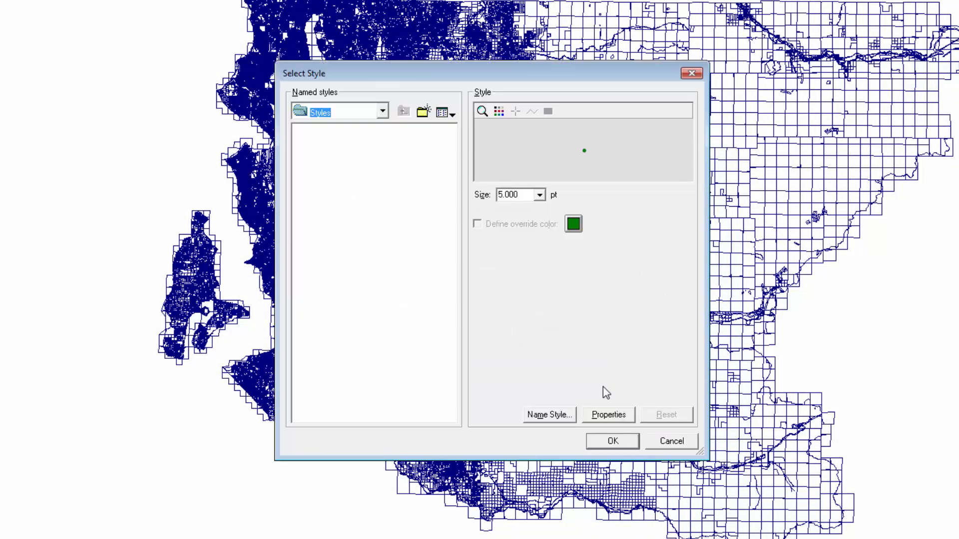
click(606, 416)
click(483, 220)
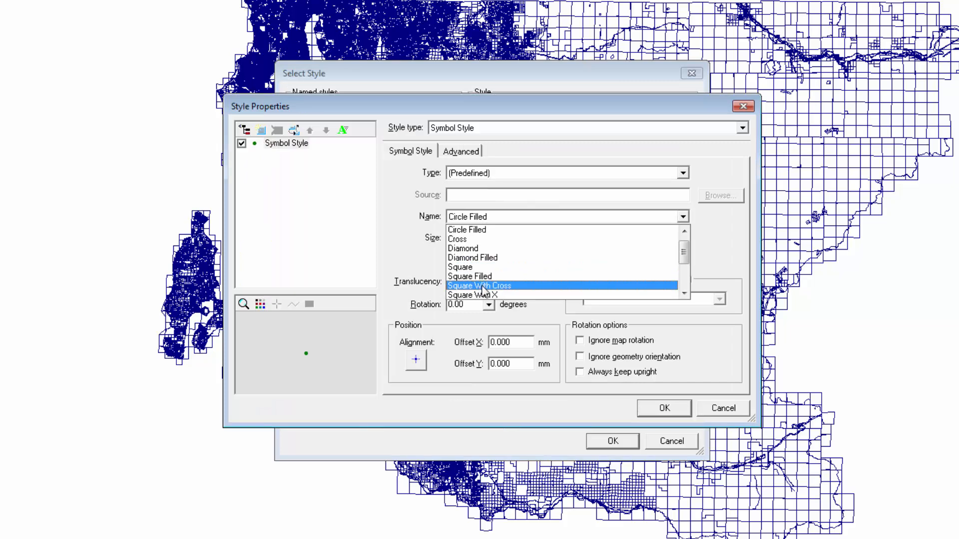
scroll(485, 282, down, 1)
click(469, 286)
- Set the star symbol's size to 14 pt, accept the style, and run the address geocoding
click(489, 238)
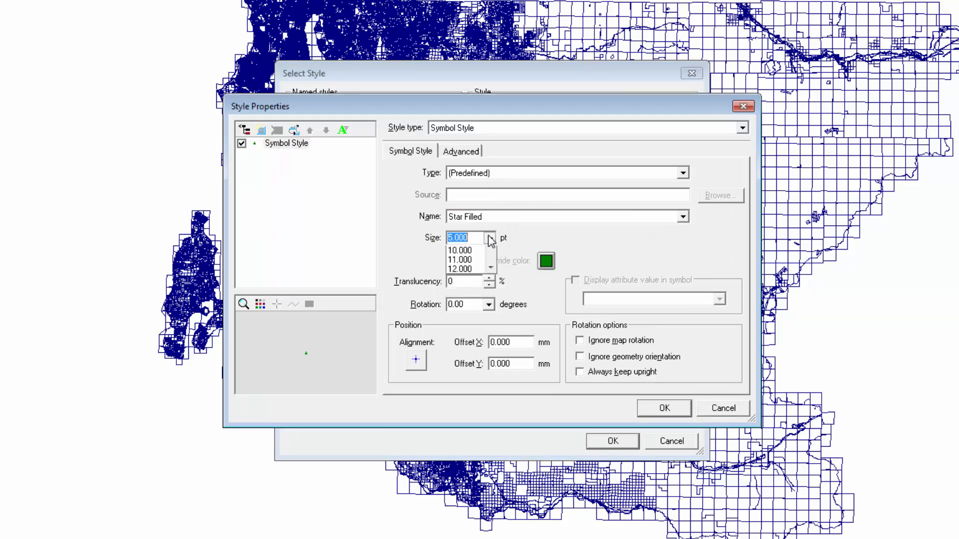
scroll(464, 300, down, 2)
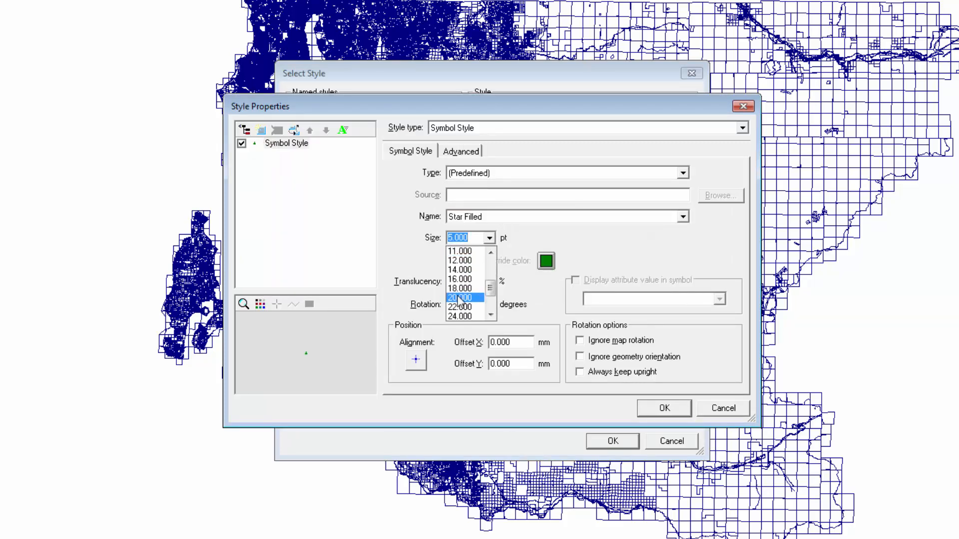
click(460, 270)
click(665, 408)
click(613, 441)
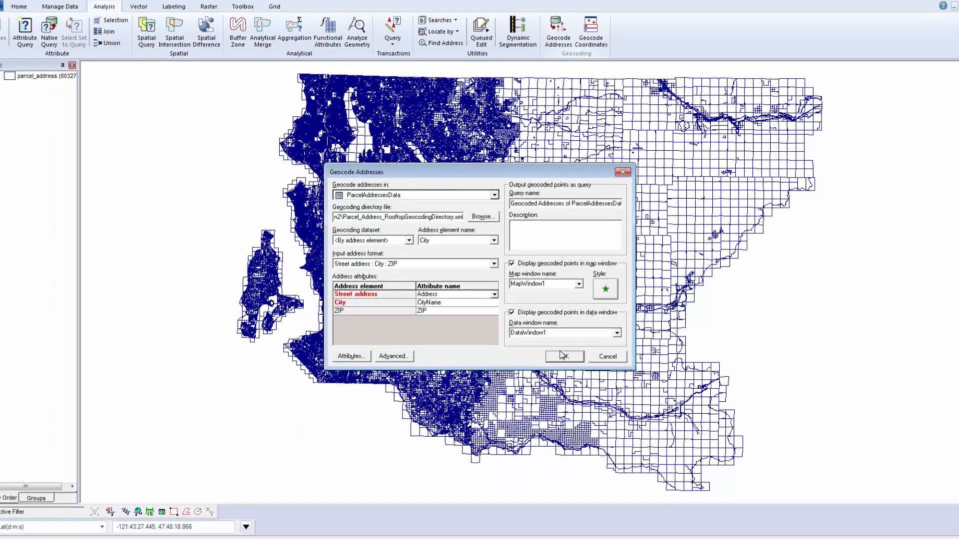
click(589, 372)
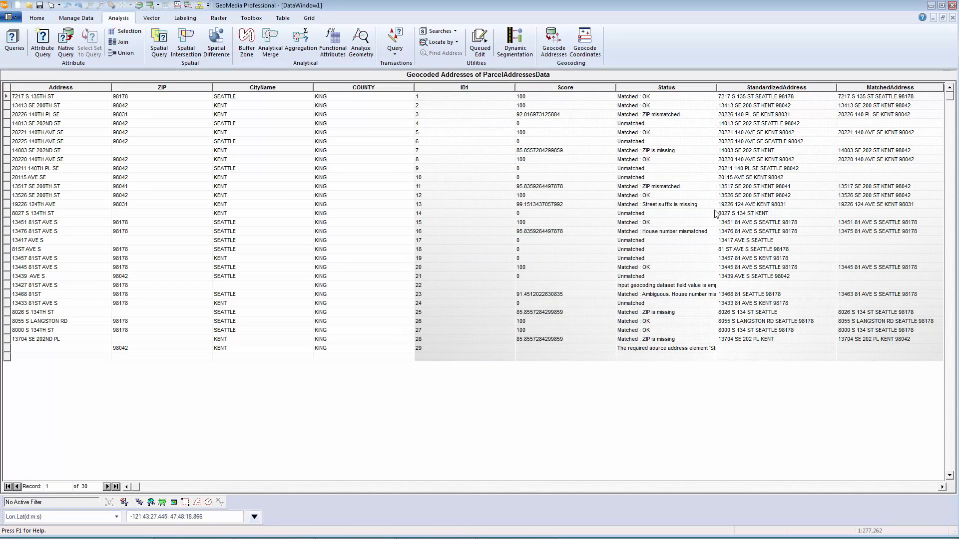
- Examine the Score, Status, StandardizedAddress and MatchedAddress columns of the geocoded results
click(564, 88)
click(657, 88)
click(794, 89)
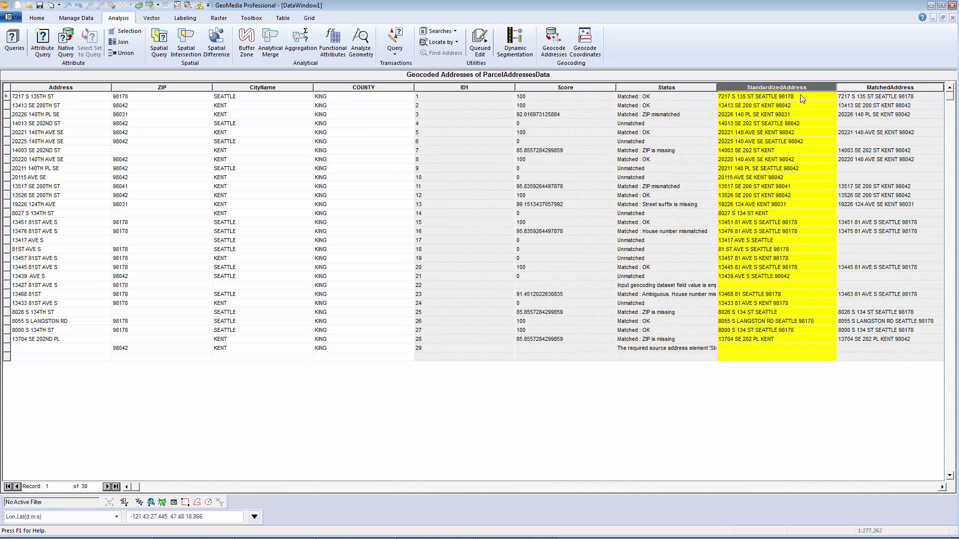
click(877, 89)
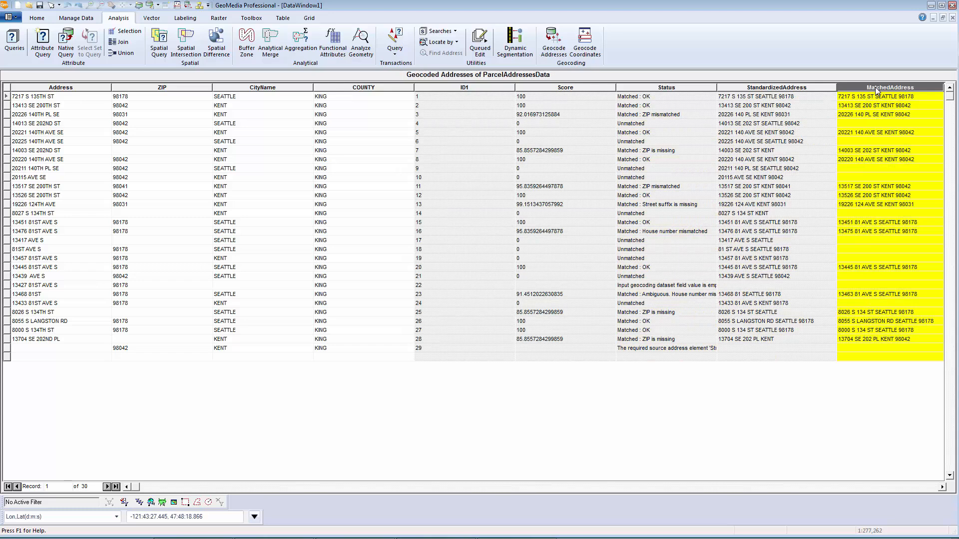
- Compare the source Address, ZIP and CityName columns with the Status value of each record
click(86, 88)
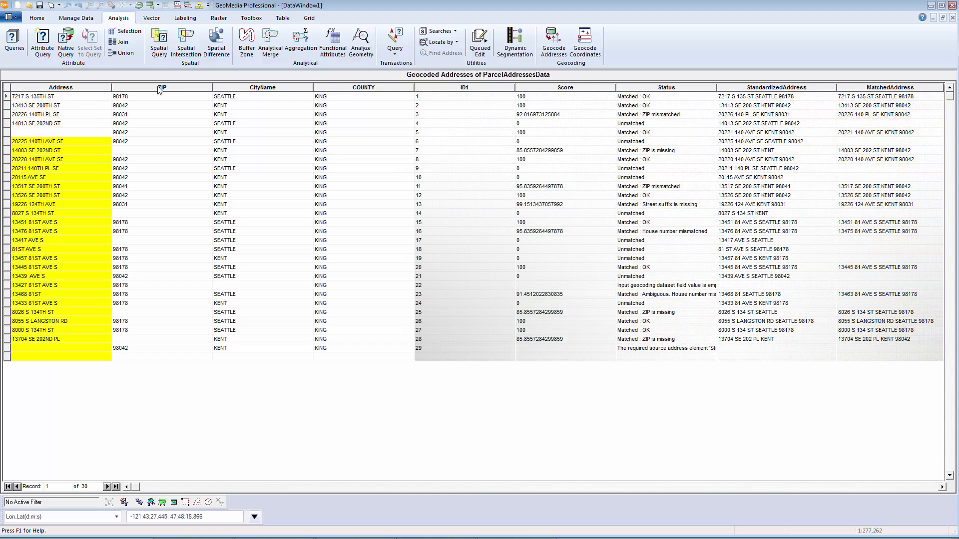
click(159, 89)
click(239, 89)
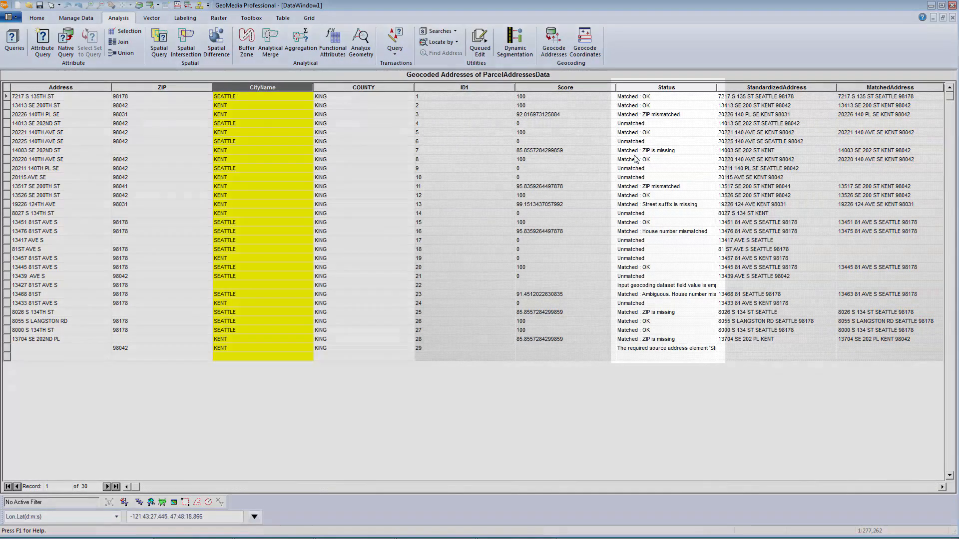
click(636, 159)
click(642, 133)
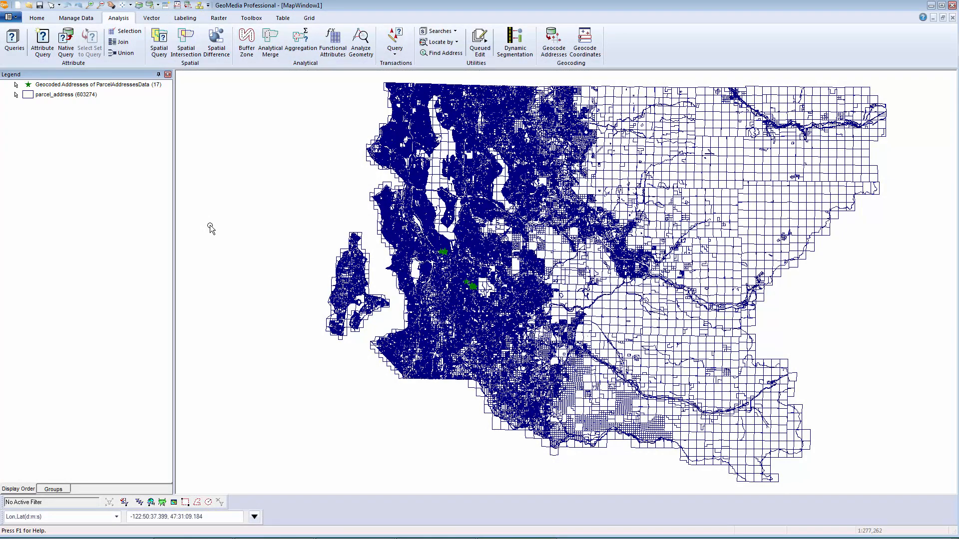
- View the southern cluster of geocoded star points up close among the parcels in MapWindow1
right_click(229, 209)
click(242, 220)
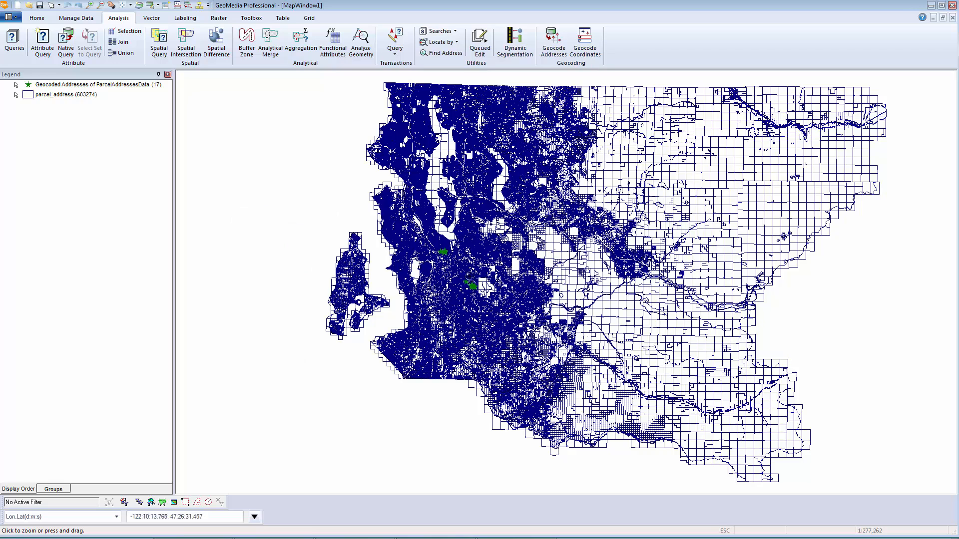
drag(457, 274, 485, 298)
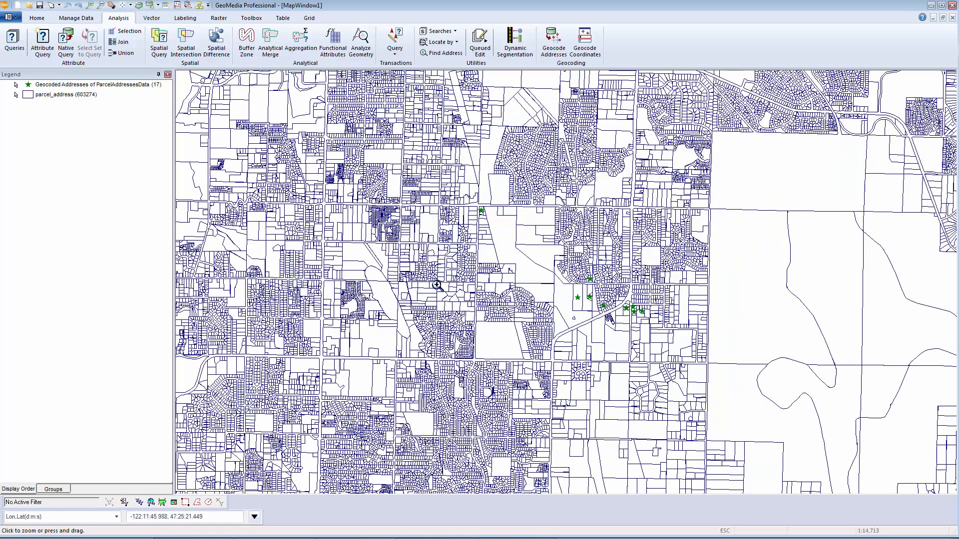
drag(560, 267, 653, 348)
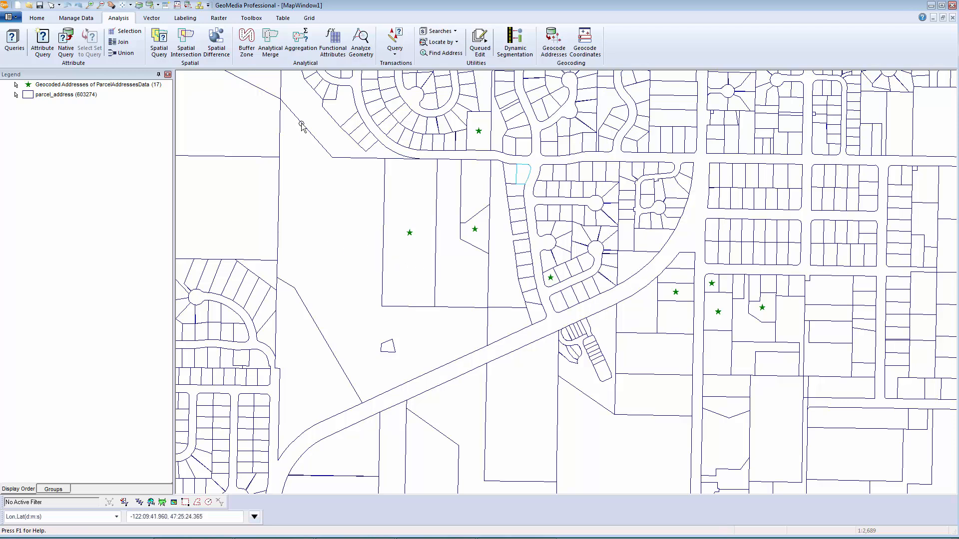
- Arrange MapWindow1 and DataWindow1 side by side
click(36, 17)
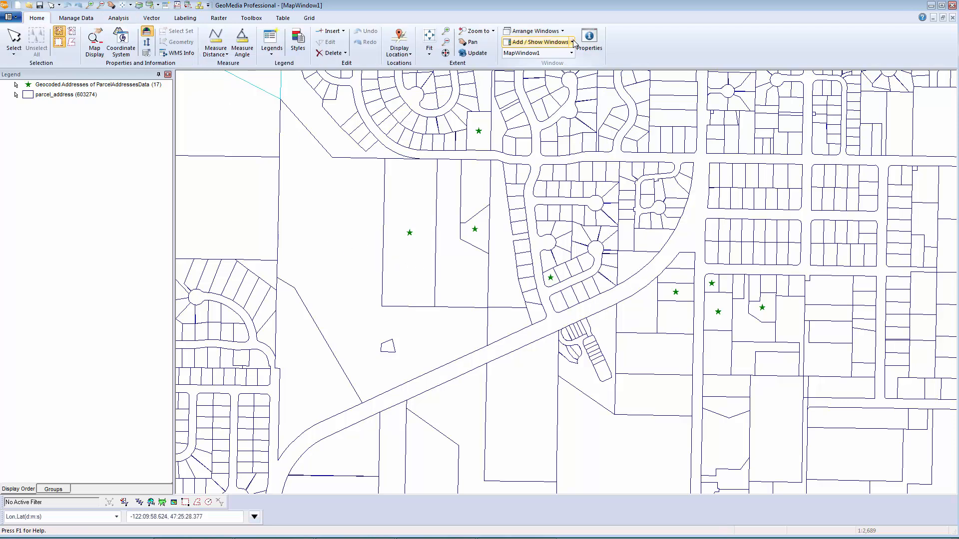
click(544, 31)
click(549, 65)
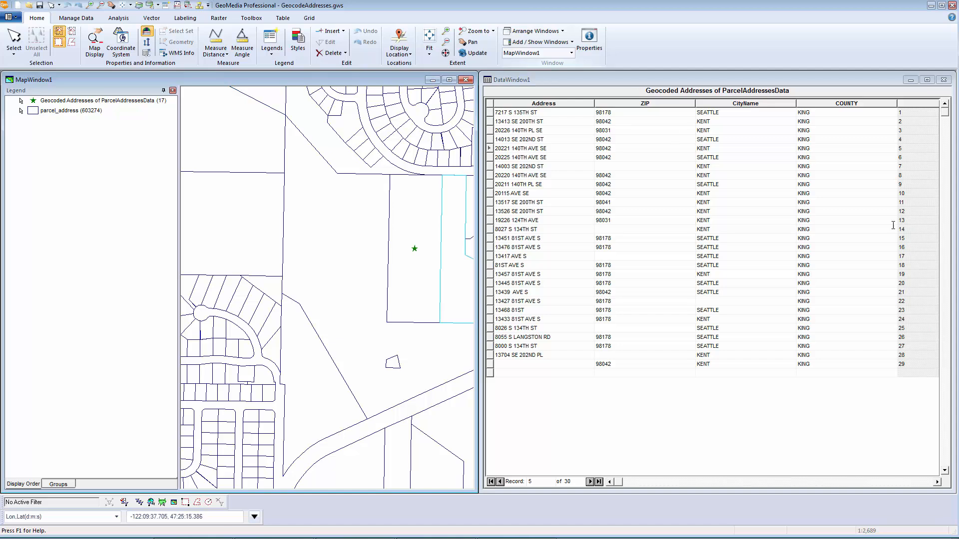
- Select the first record, with ID1 of 1, in the data window and fit the map to its geocoded point
click(936, 482)
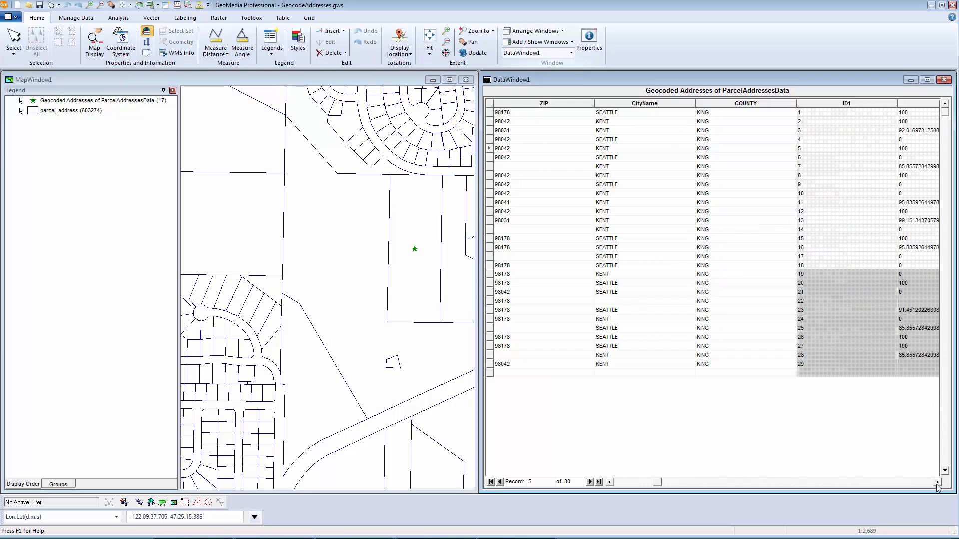
click(915, 112)
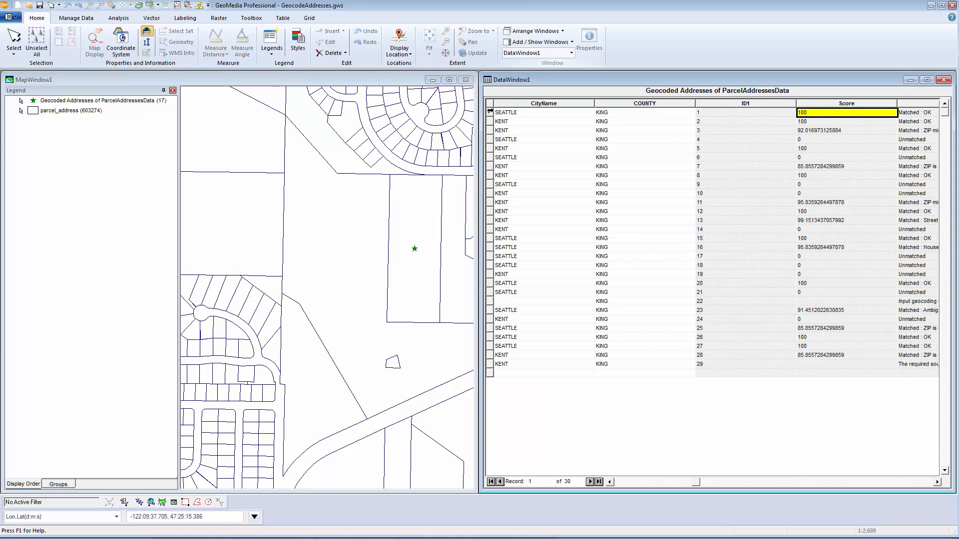
click(490, 112)
click(388, 80)
click(429, 49)
click(450, 78)
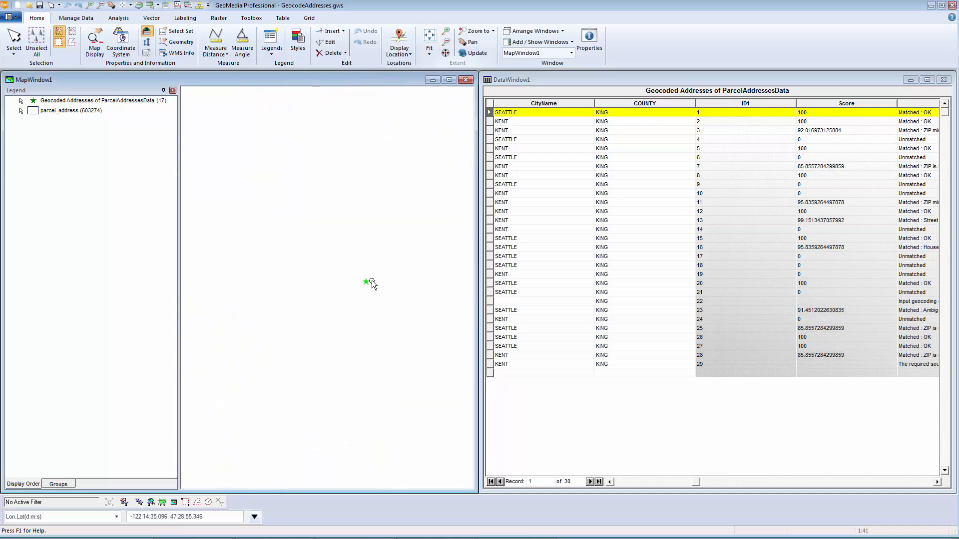
scroll(379, 327, down, 1)
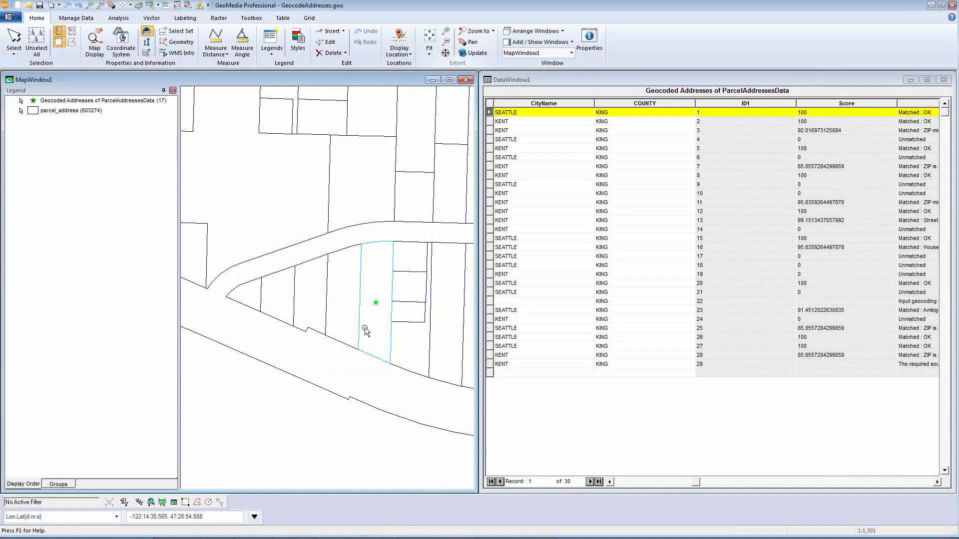
- Open the attributes of the parcel containing the selected point and check its full address, ZIP and city name
double_click(365, 331)
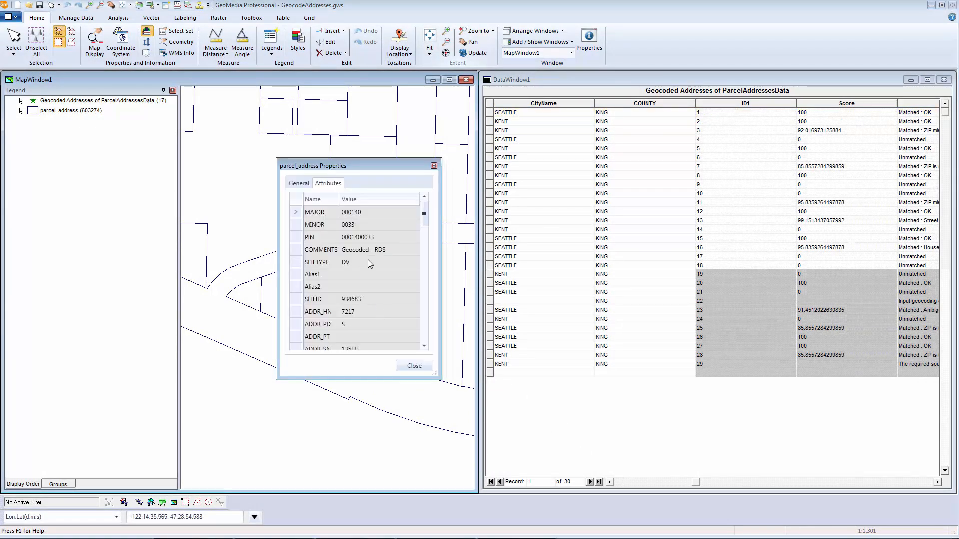
click(369, 249)
scroll(377, 256, down, 4)
click(372, 299)
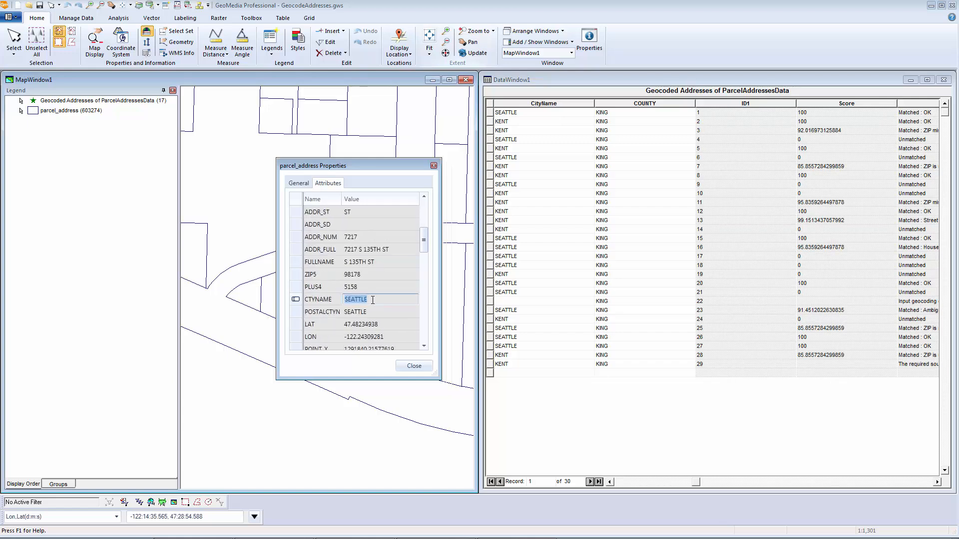
scroll(384, 329, down, 2)
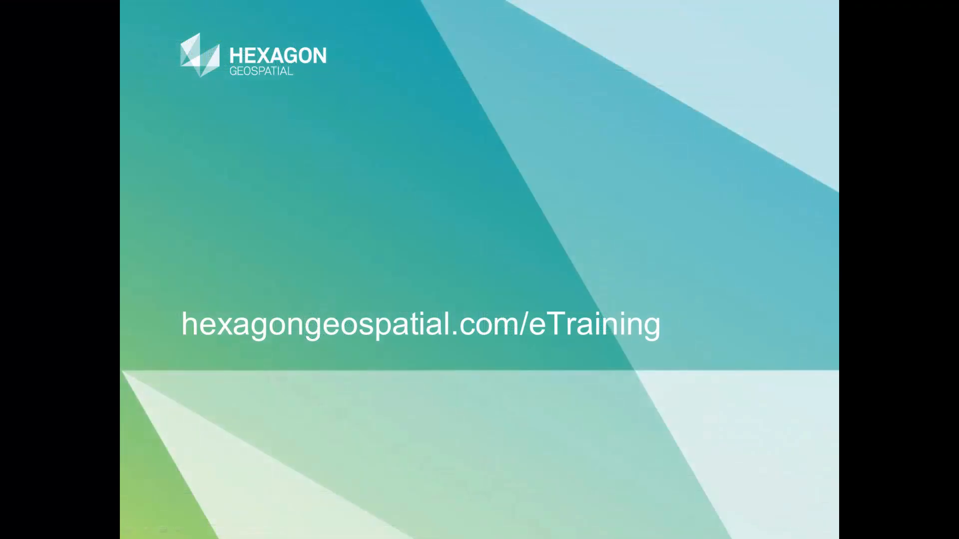